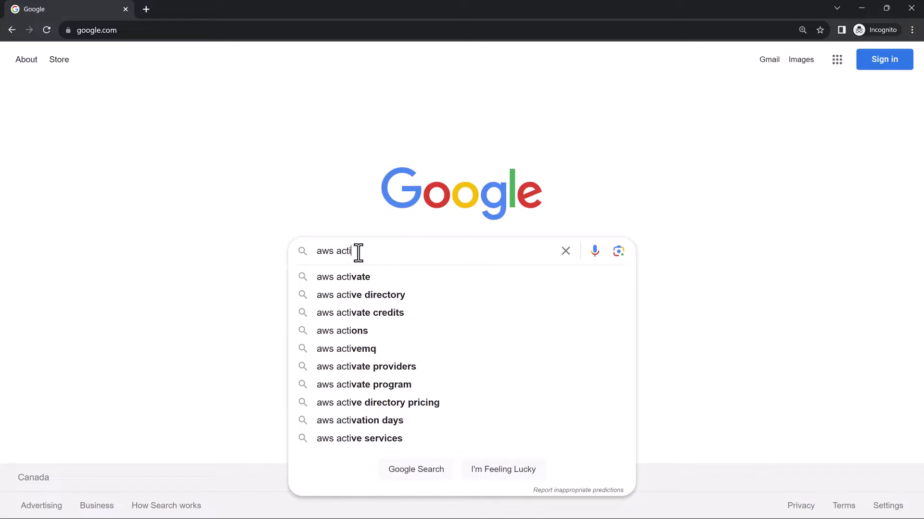
text(vate founders)
Search Google for 'aws activate founders'
key(Return)
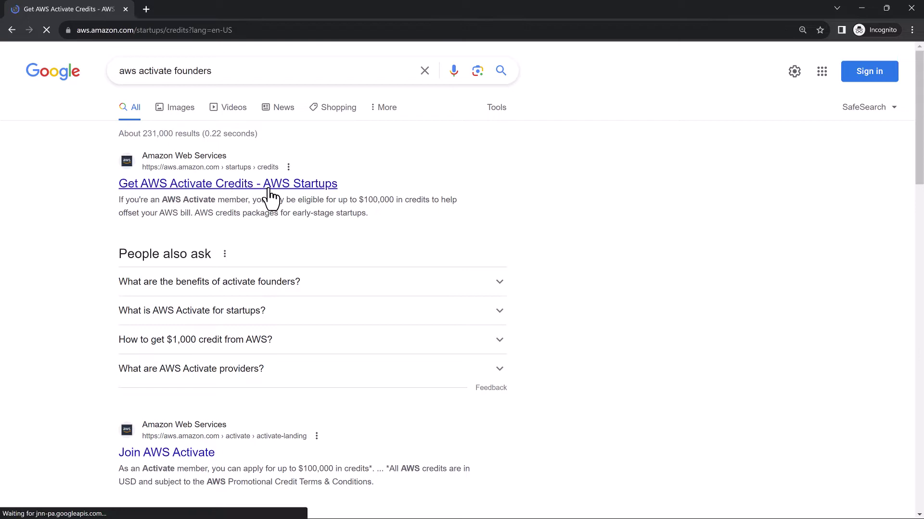
scroll(303, 310, down, 2)
scroll(303, 310, down, 3)
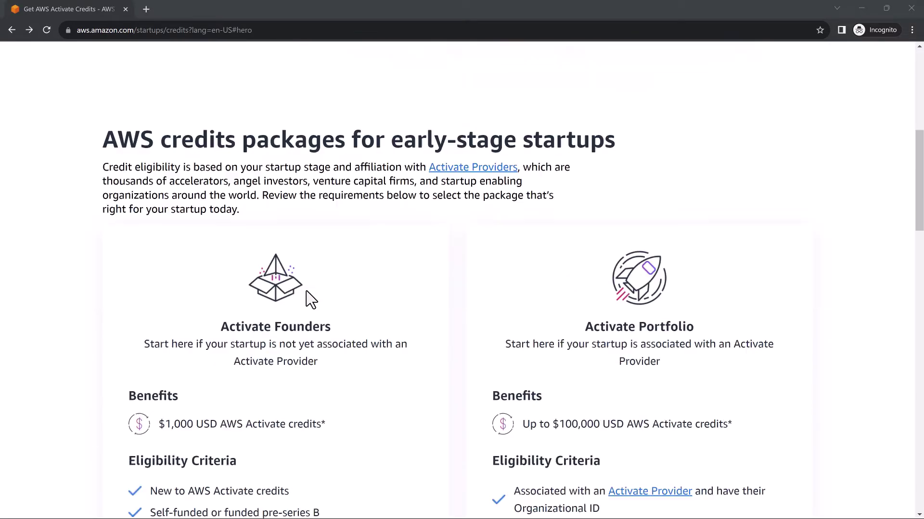
scroll(303, 310, down, 2)
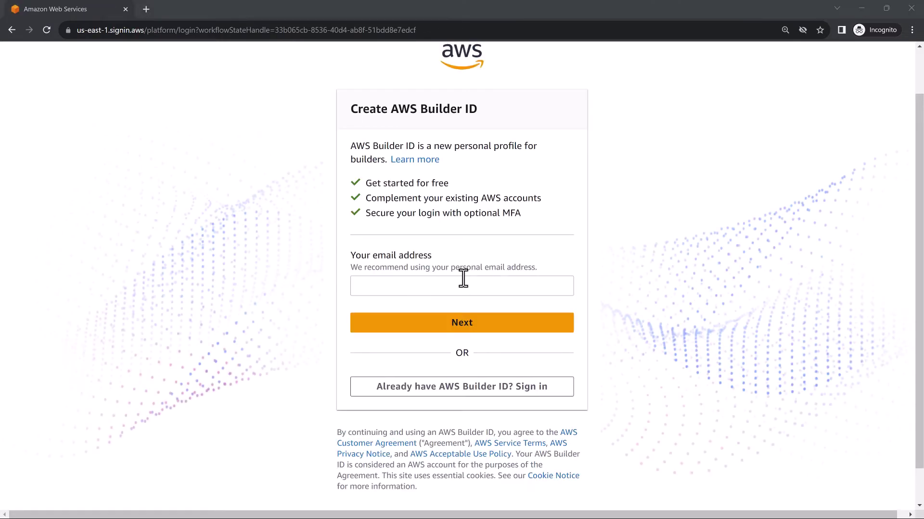
Sign in with the existing Builder ID, save the member profile, and pick the Founders tier
click(537, 401)
key(Return)
click(472, 326)
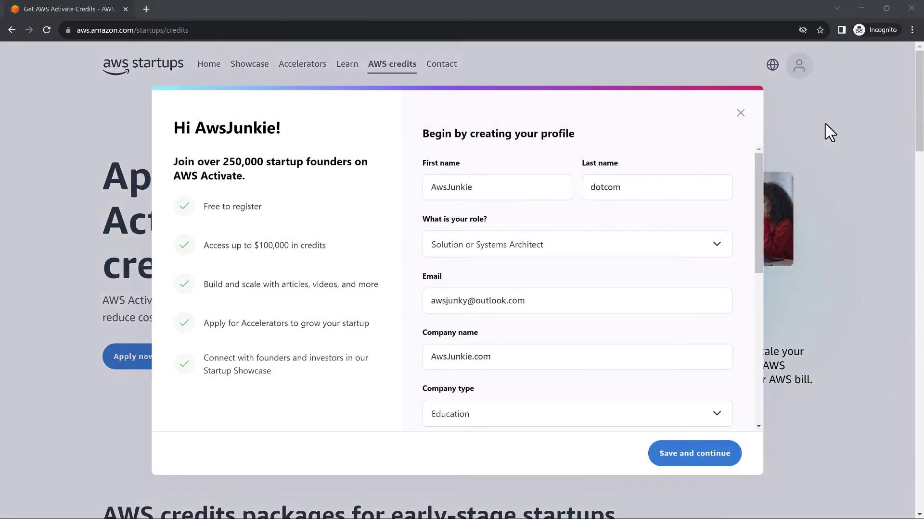
scroll(546, 241, down, 3)
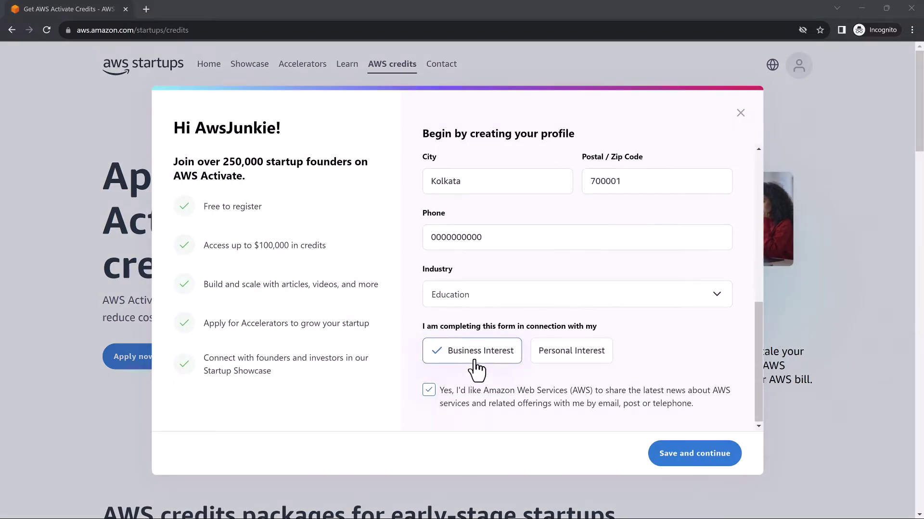
click(677, 455)
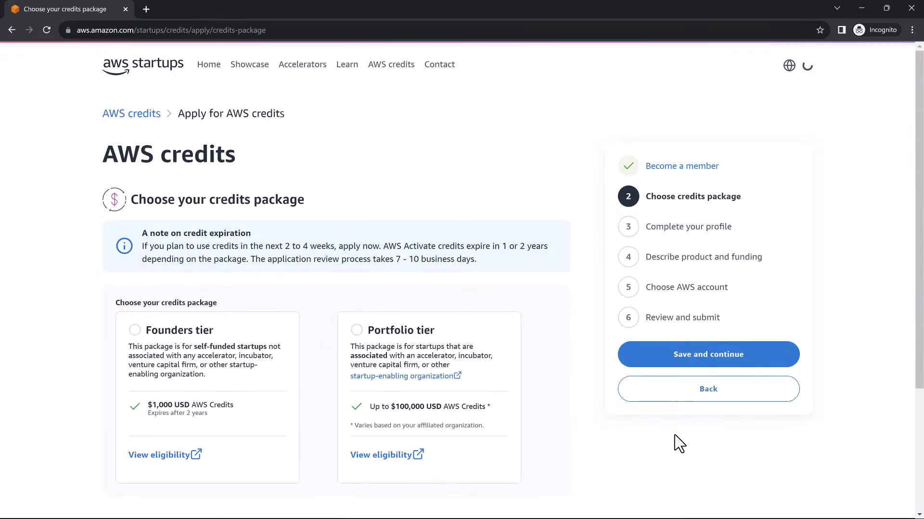
scroll(677, 443, down, 2)
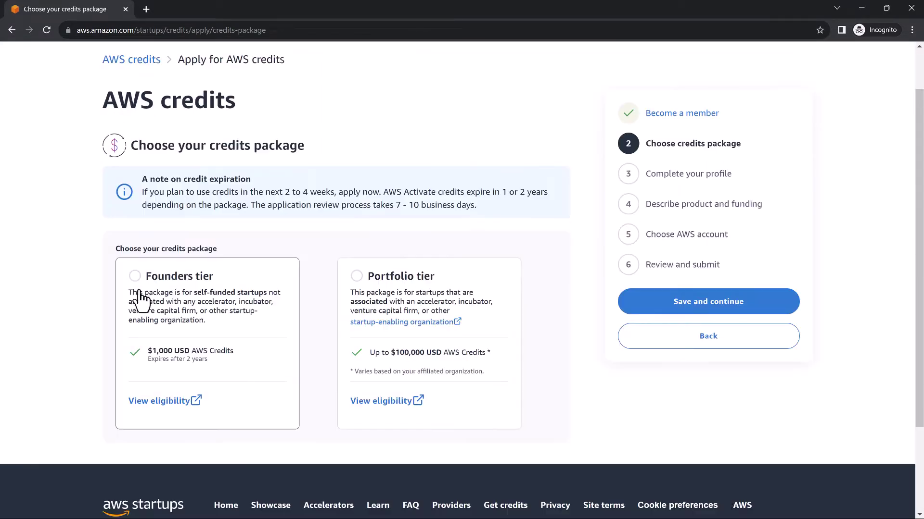
click(134, 275)
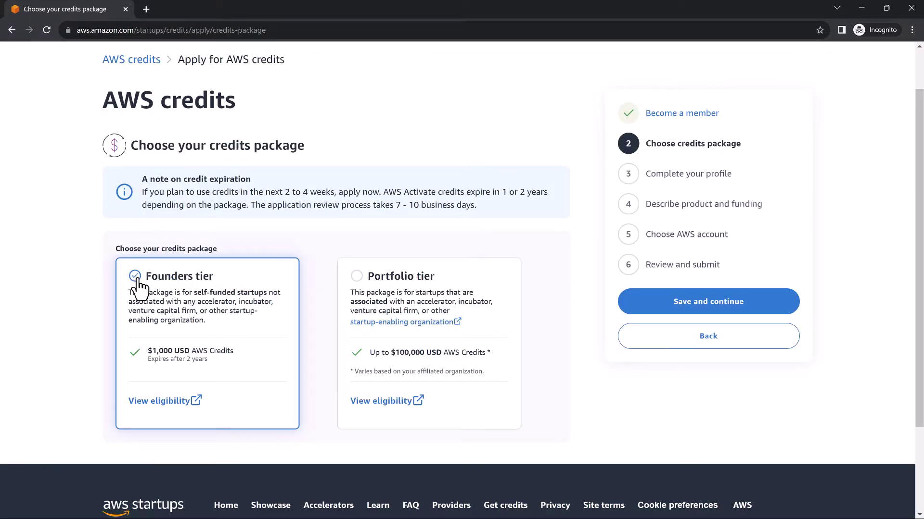
Confirm the package and choose business goals, AWS tech topics and AWS services of interest
click(670, 300)
click(513, 388)
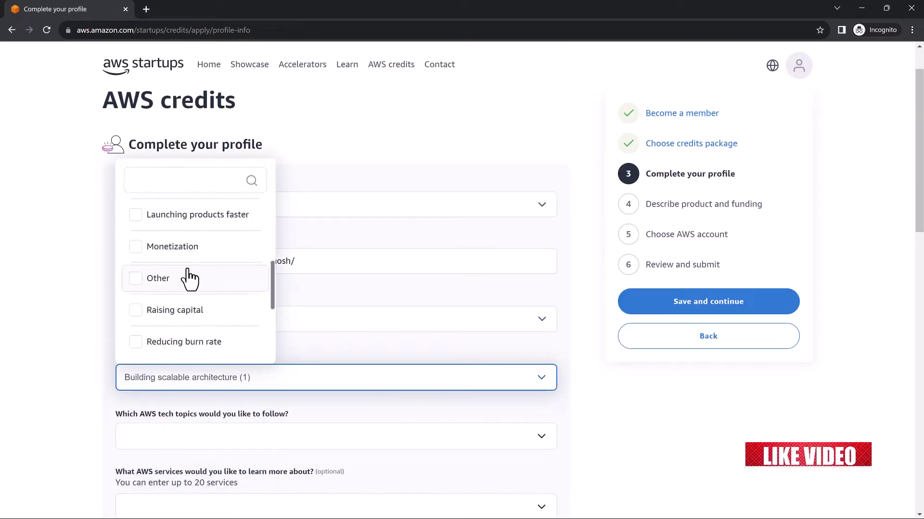
click(215, 392)
click(204, 311)
scroll(540, 299, down, 3)
click(540, 299)
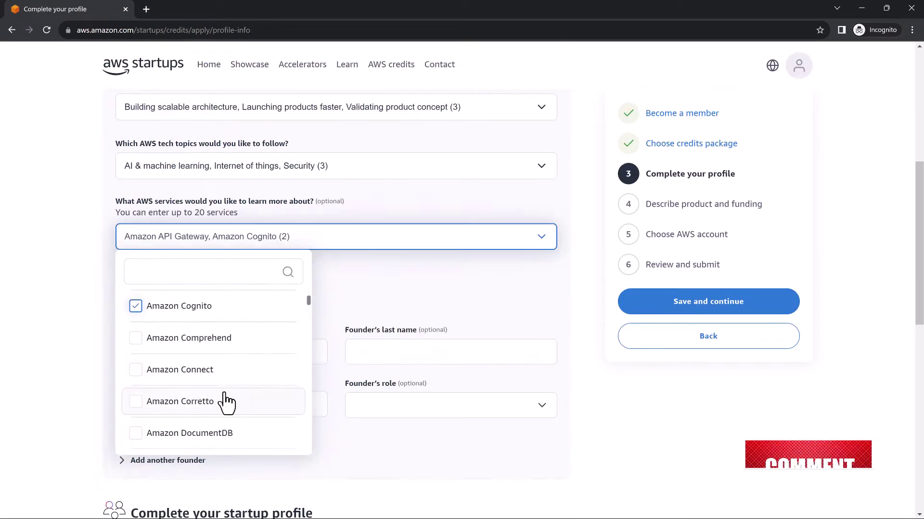
Enter the founder's details and role, and set the customer type to Blogging Platform
click(137, 260)
click(401, 242)
click(401, 336)
scroll(401, 289, down, 5)
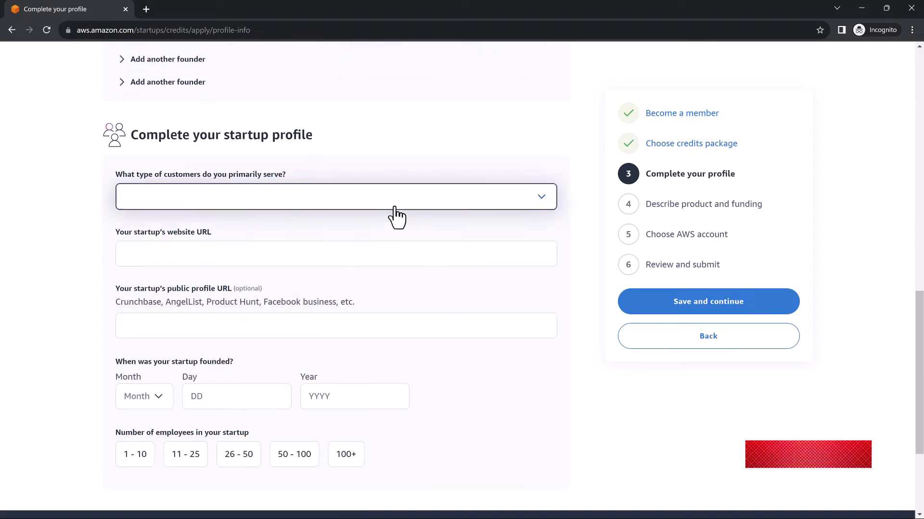
click(398, 206)
scroll(247, 306, down, 2)
click(155, 278)
Add the website and profile URL, a February 2021 founding date, and 1–10 employees
click(218, 201)
text(http)
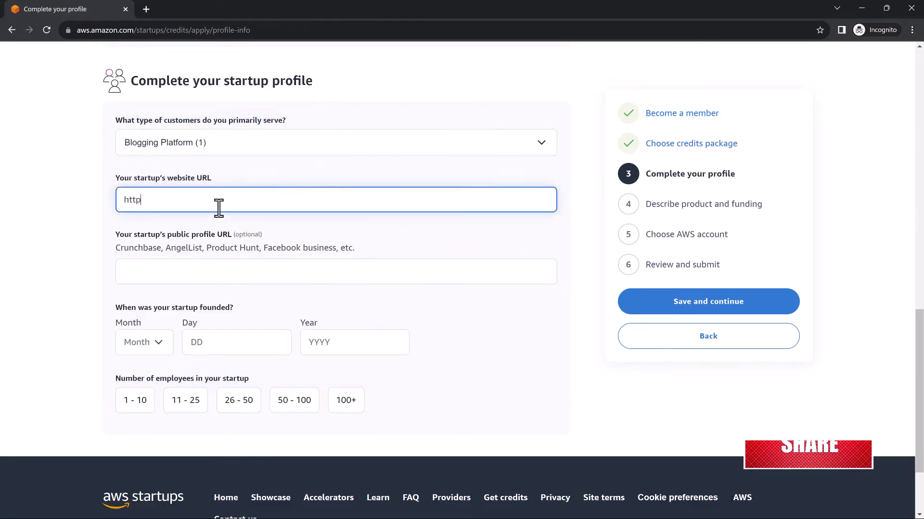
text(s://www.awsjunkie.com)
click(203, 271)
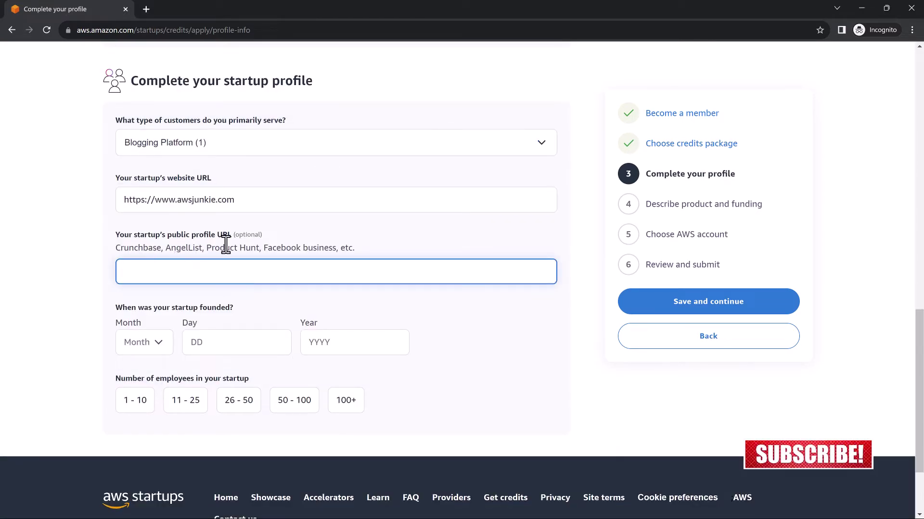
scroll(225, 244, down, 2)
click(145, 234)
click(154, 313)
click(397, 234)
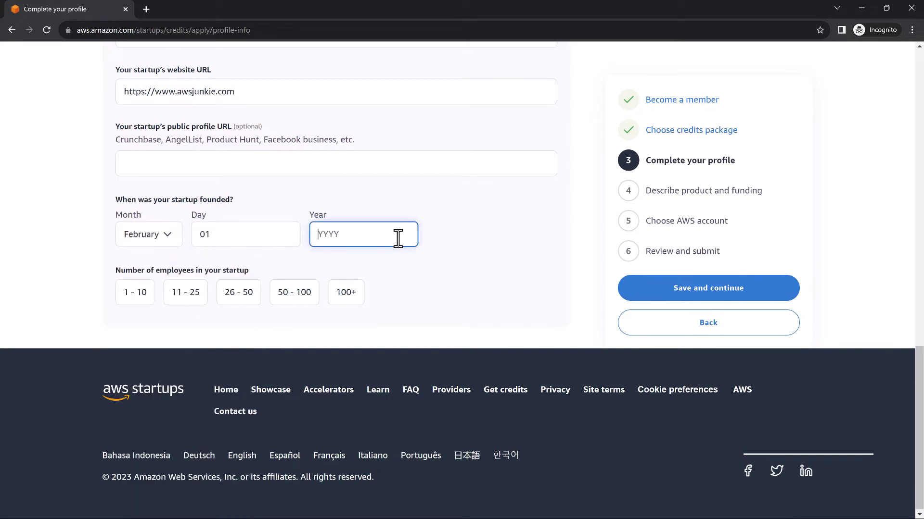
text(2021)
click(135, 292)
scroll(505, 310, up, 2)
Describe the product: ideating/building stage, mobile and desktop channels, description and launch year
click(721, 311)
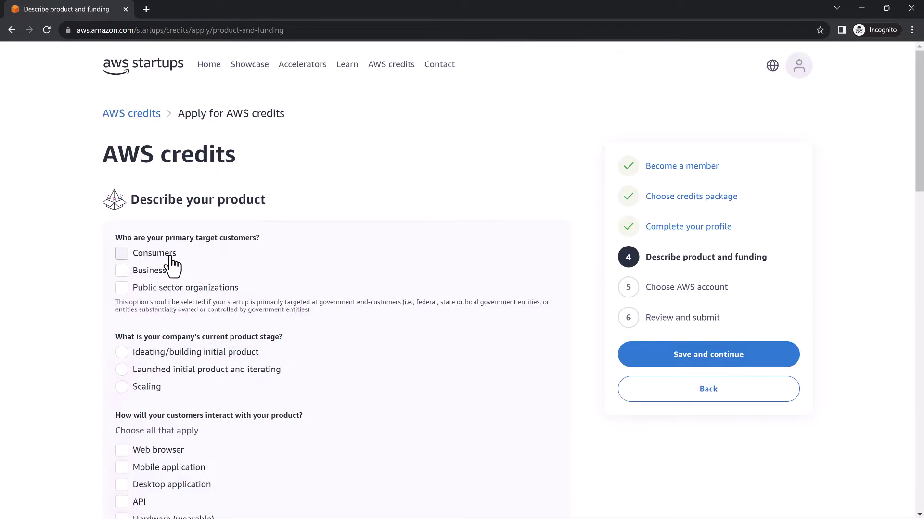
scroll(317, 307, down, 2)
scroll(289, 274, down, 1)
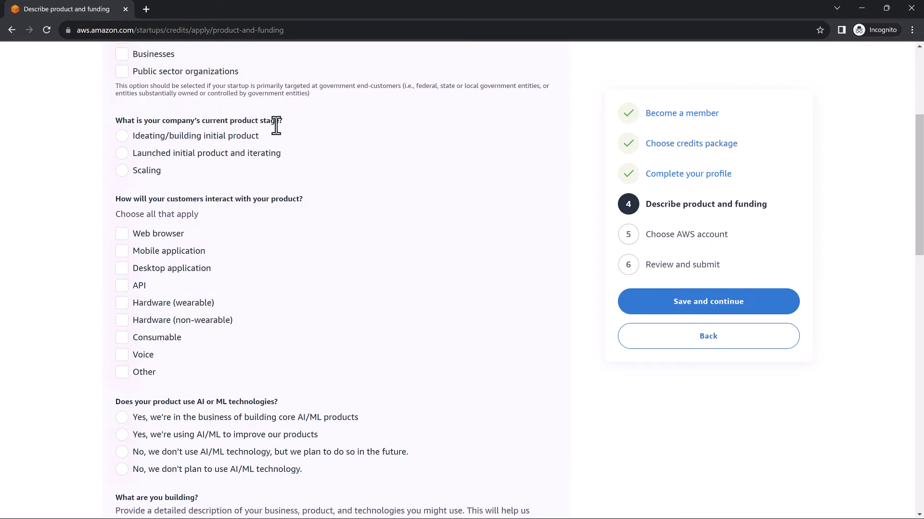
click(191, 137)
click(121, 252)
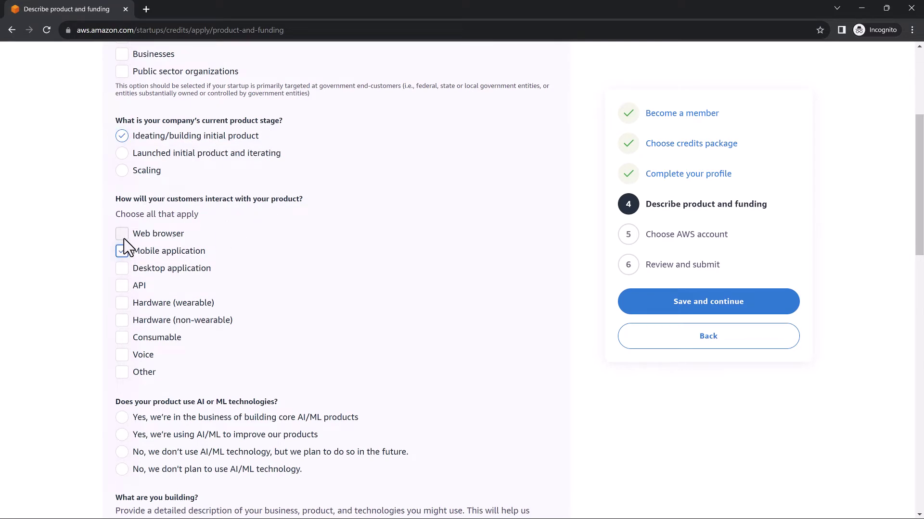
click(123, 269)
scroll(425, 293, down, 1)
scroll(346, 275, down, 2)
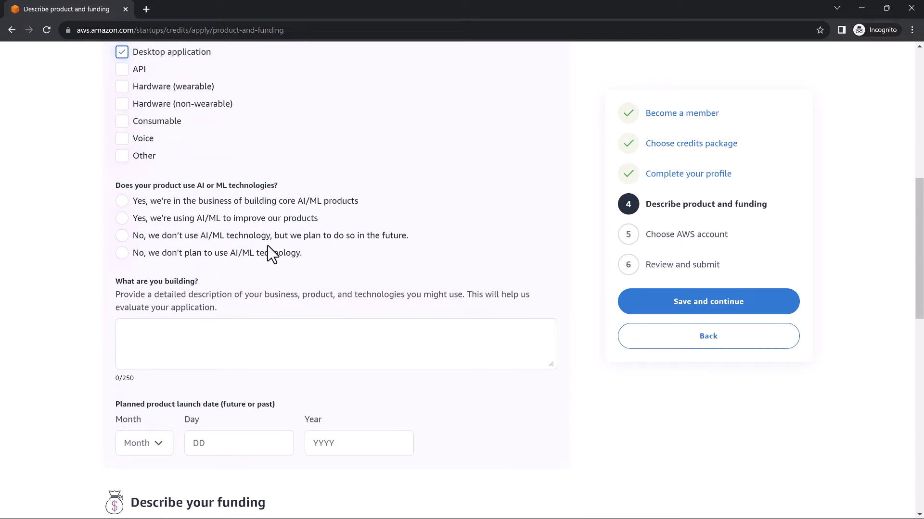
scroll(446, 292, down, 2)
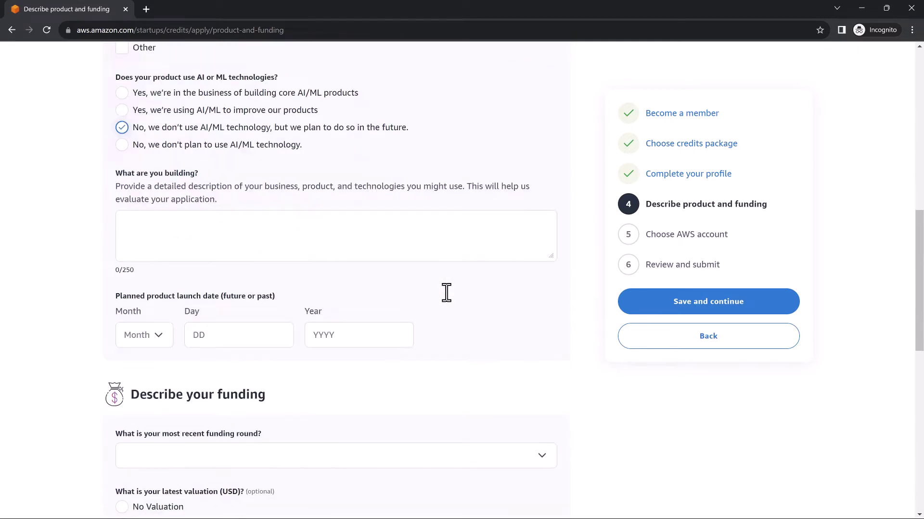
click(248, 234)
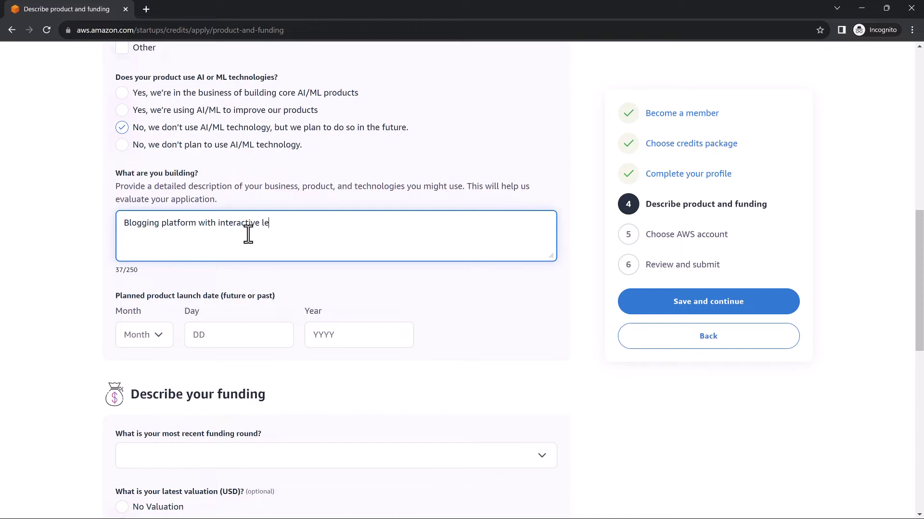
scroll(275, 285, down, 2)
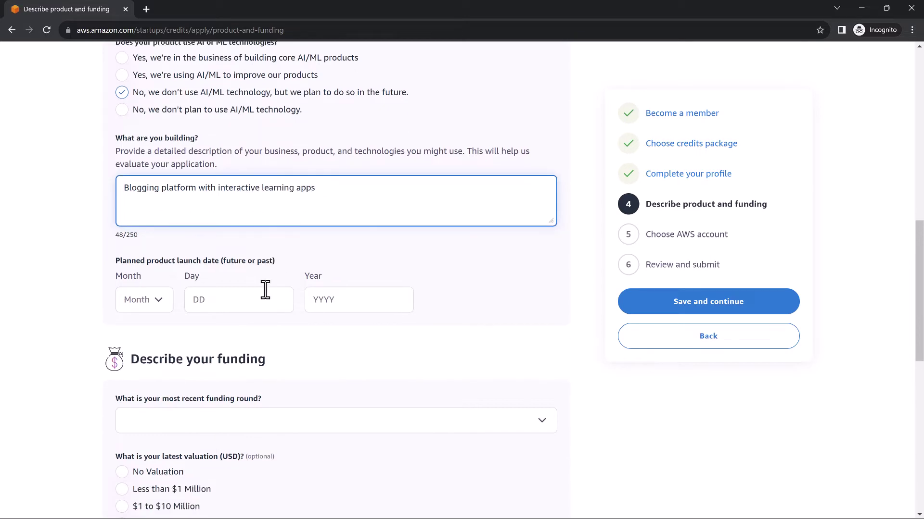
click(338, 228)
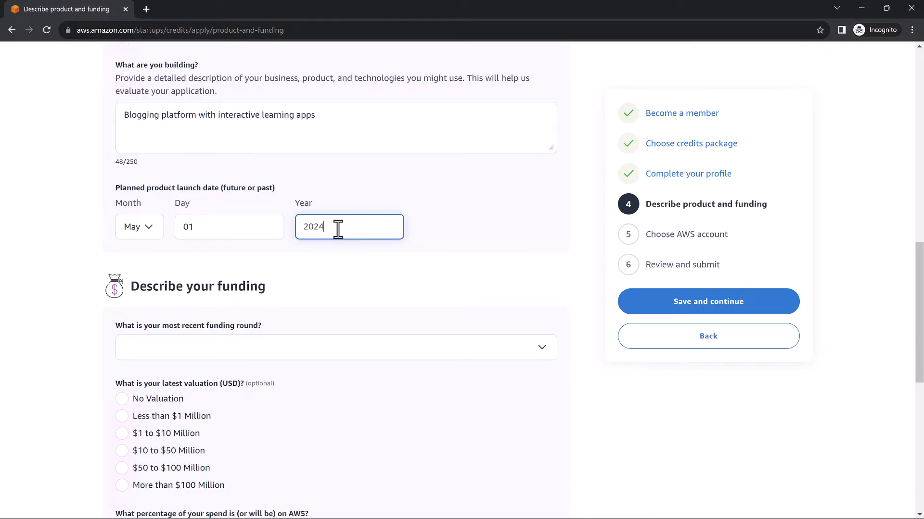
scroll(383, 301, down, 1)
scroll(380, 311, down, 1)
scroll(344, 298, down, 1)
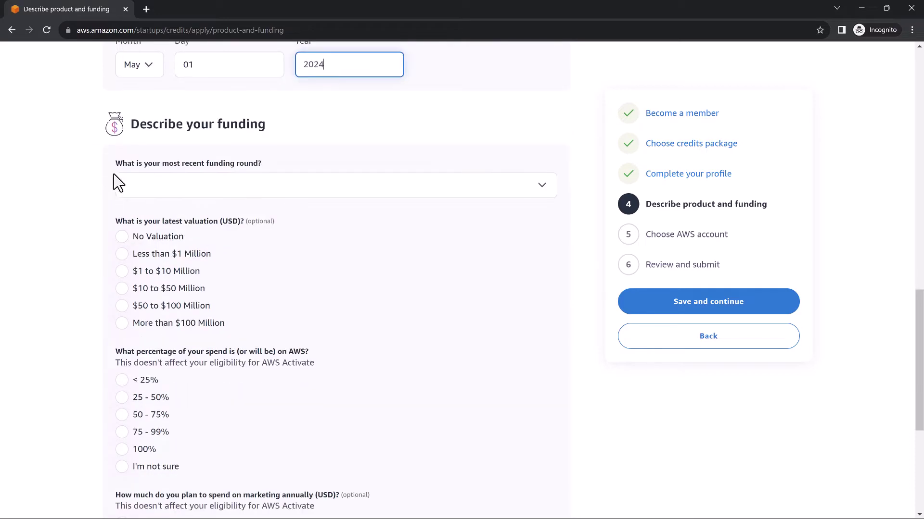
Answer funding with No Funding, No Valuation, AWS spend I'm not sure, marketing under $250,000
click(277, 187)
scroll(206, 316, down, 1)
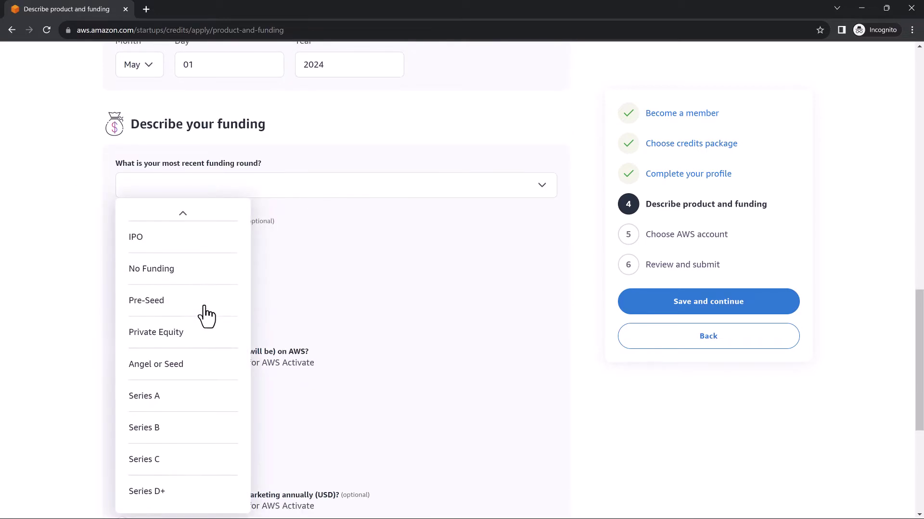
scroll(207, 315, up, 1)
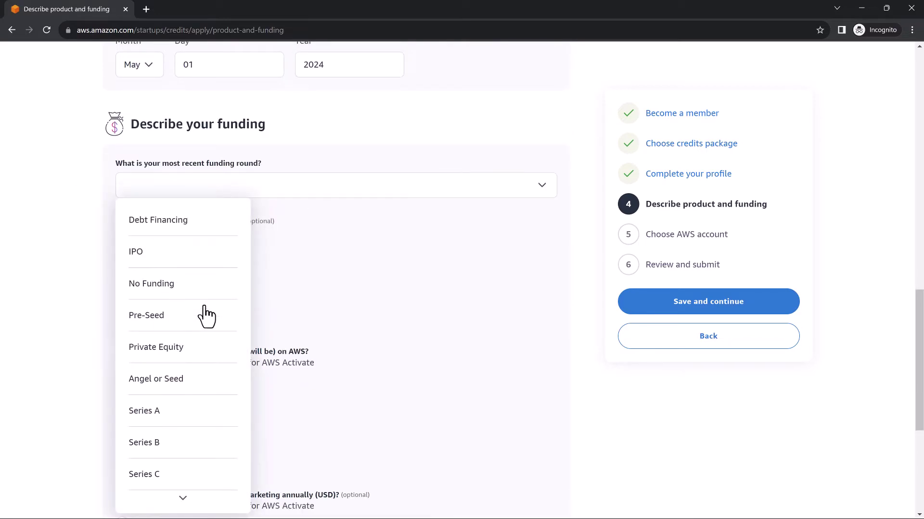
click(176, 286)
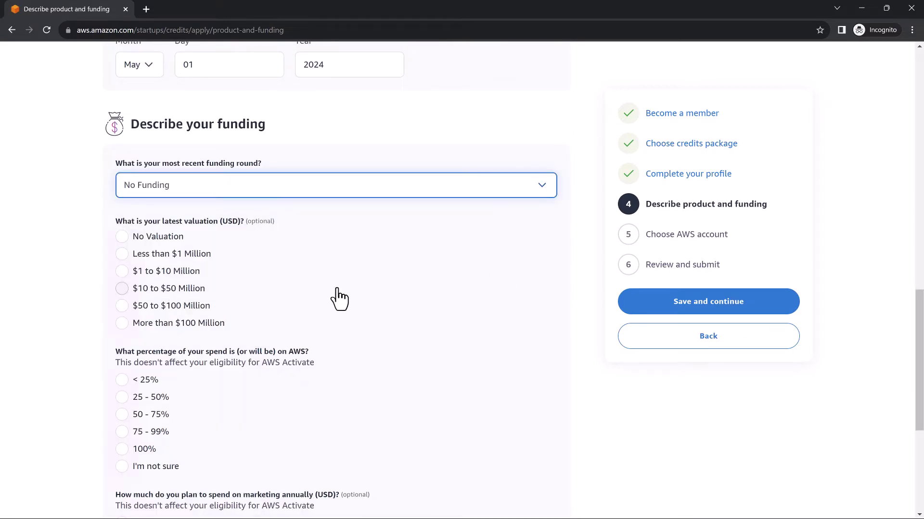
click(157, 245)
scroll(346, 338, down, 3)
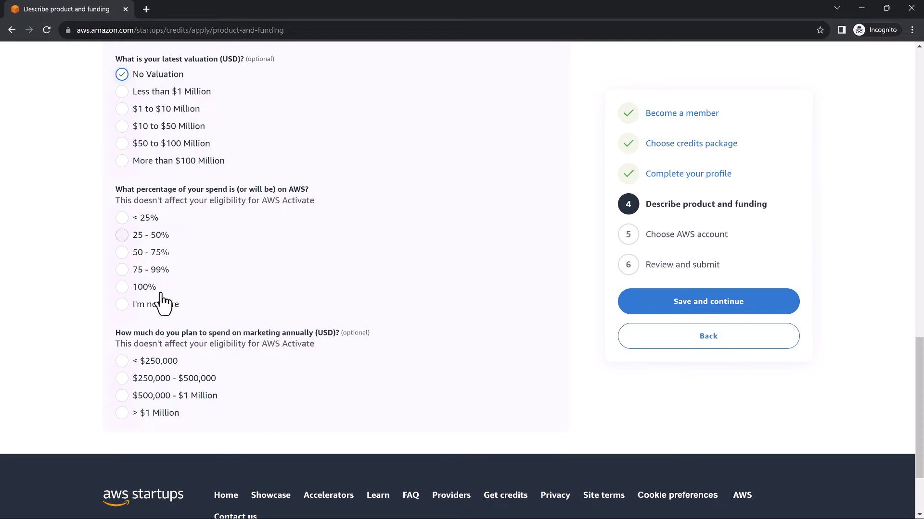
click(158, 305)
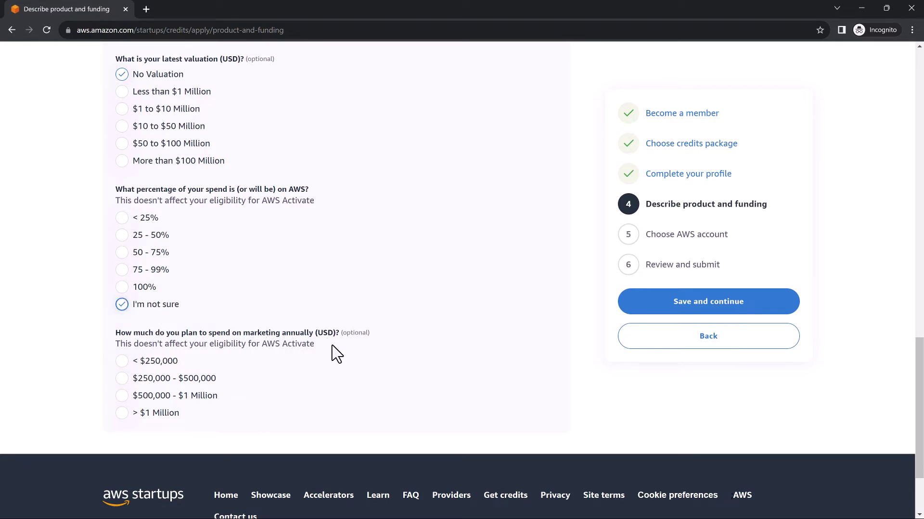
click(148, 368)
Save the funding answers and begin linking an AWS account on step 5
click(678, 302)
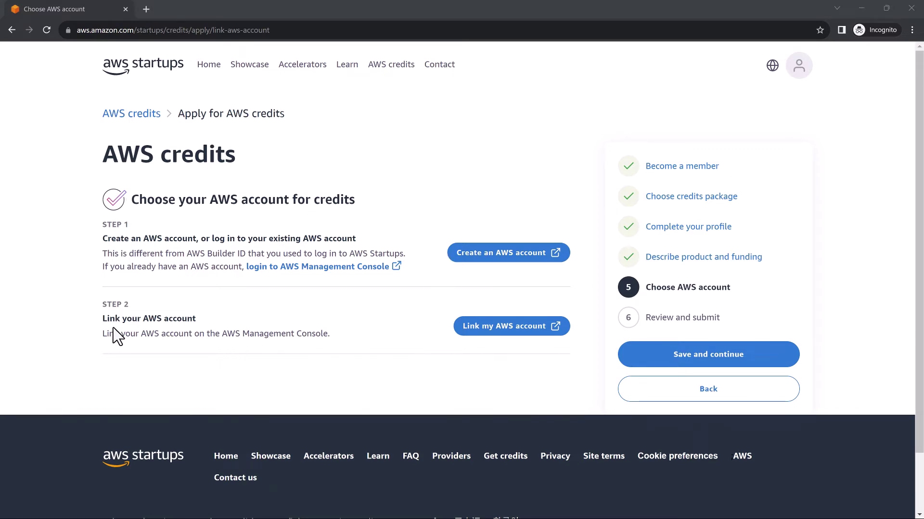
click(532, 333)
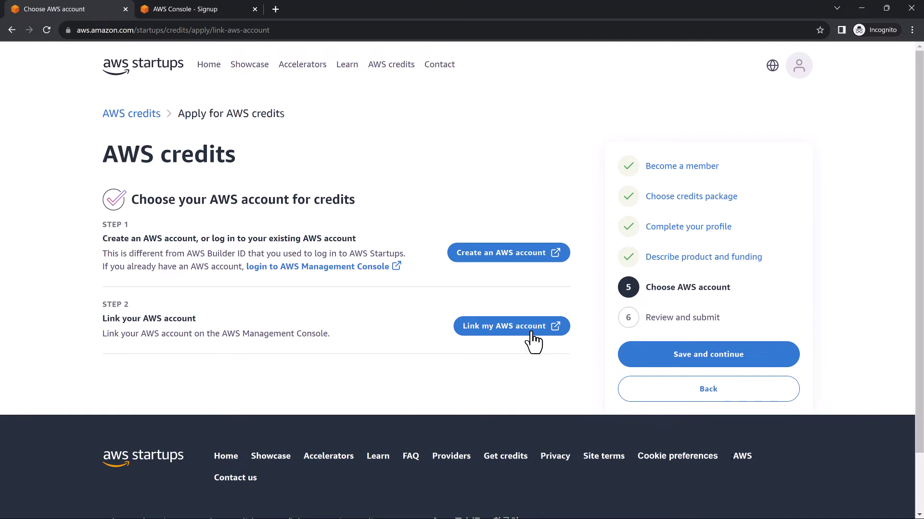
Verify and link the AWS account in the console tab, then return to the application
click(531, 341)
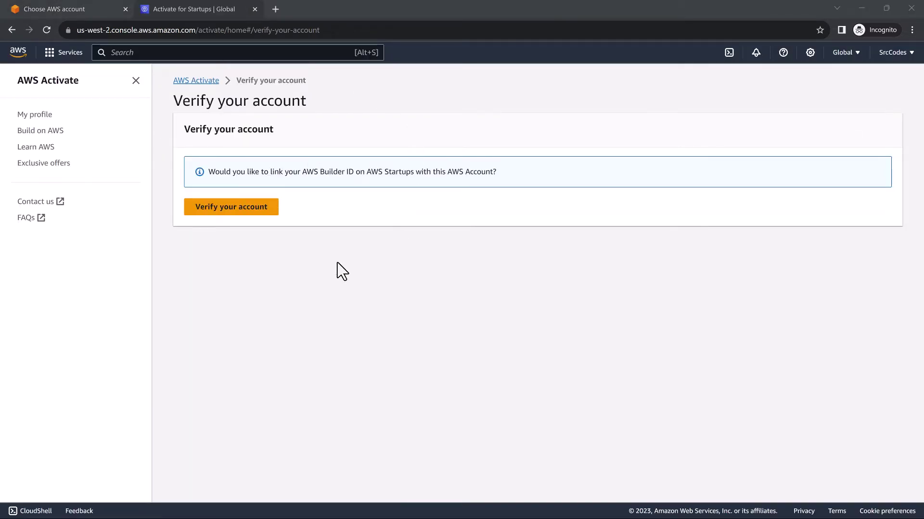
click(250, 218)
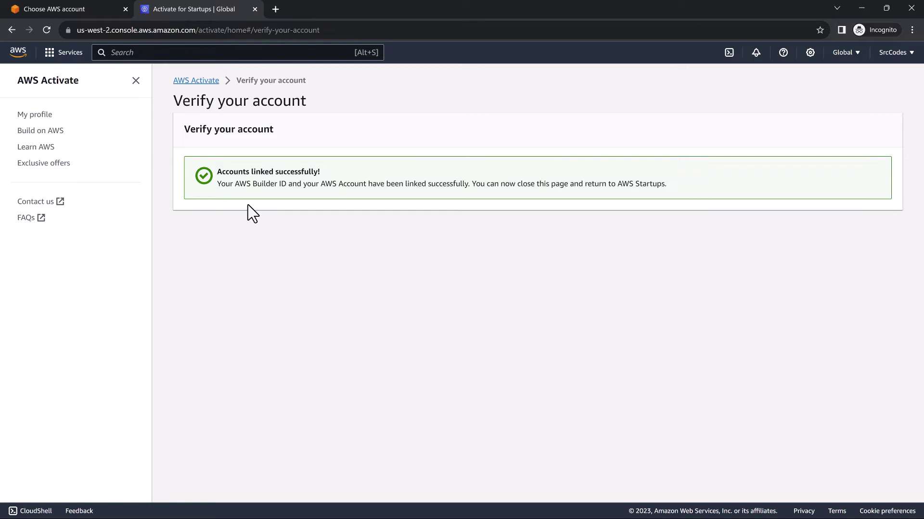
drag(214, 185, 671, 191)
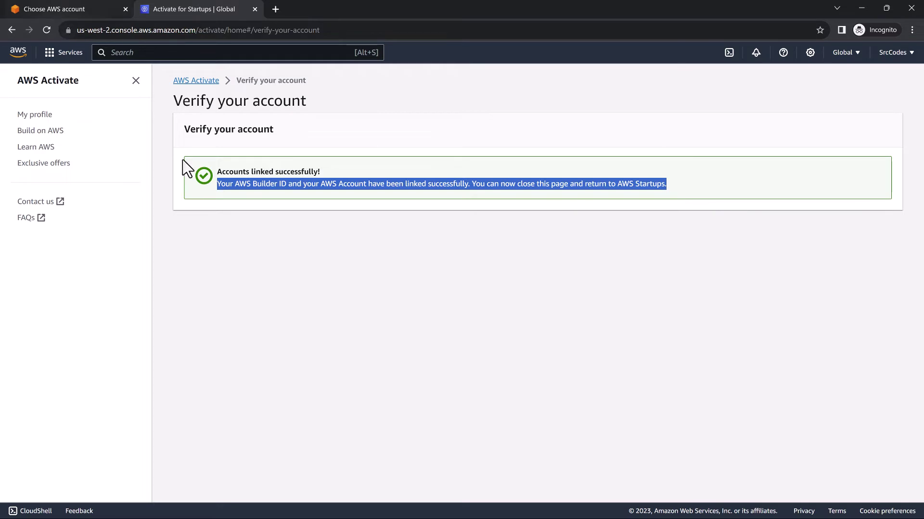
key(ctrl+shift+Tab)
Agree to apply credits to the linked account and continue to Review and submit
click(108, 282)
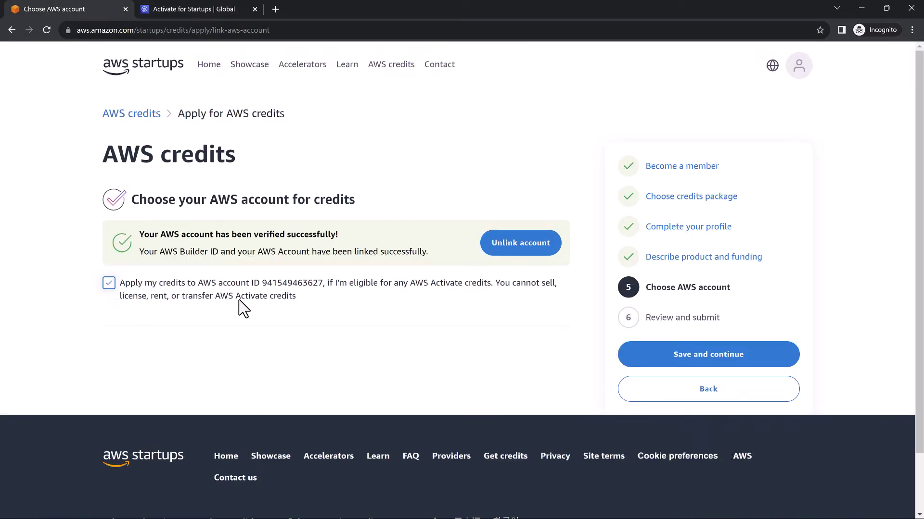
drag(262, 283, 324, 283)
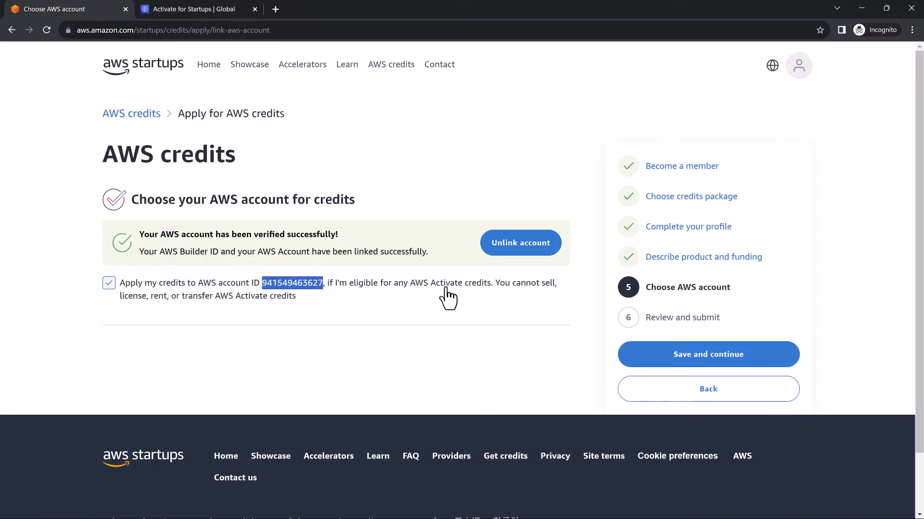
drag(495, 289, 551, 306)
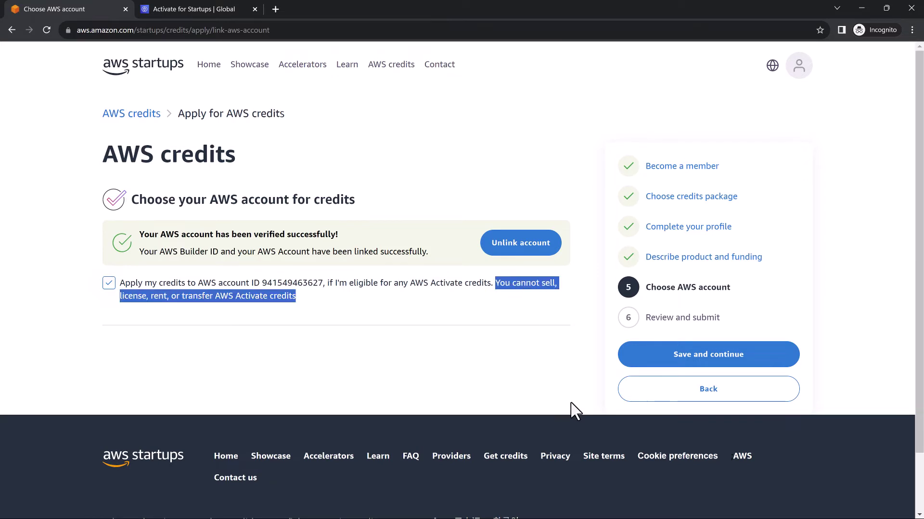
click(679, 366)
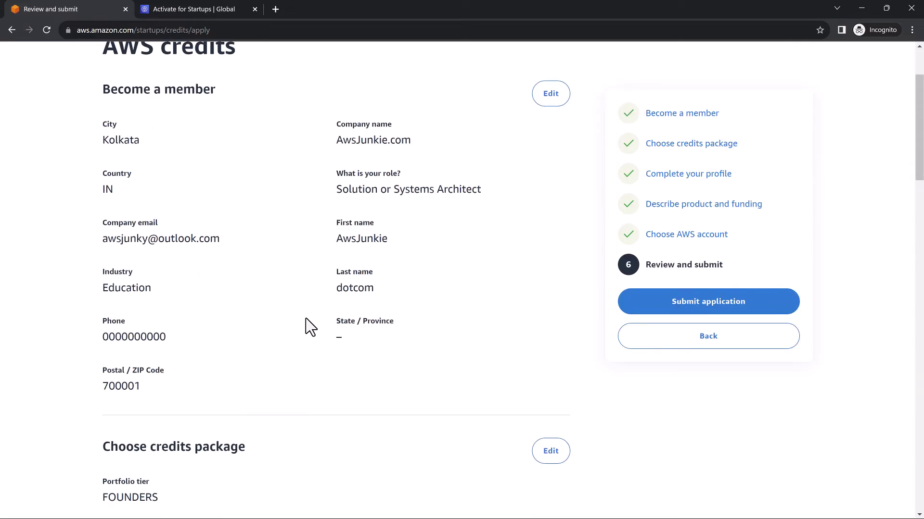
scroll(297, 254, down, 4)
scroll(298, 254, down, 6)
scroll(298, 254, down, 5)
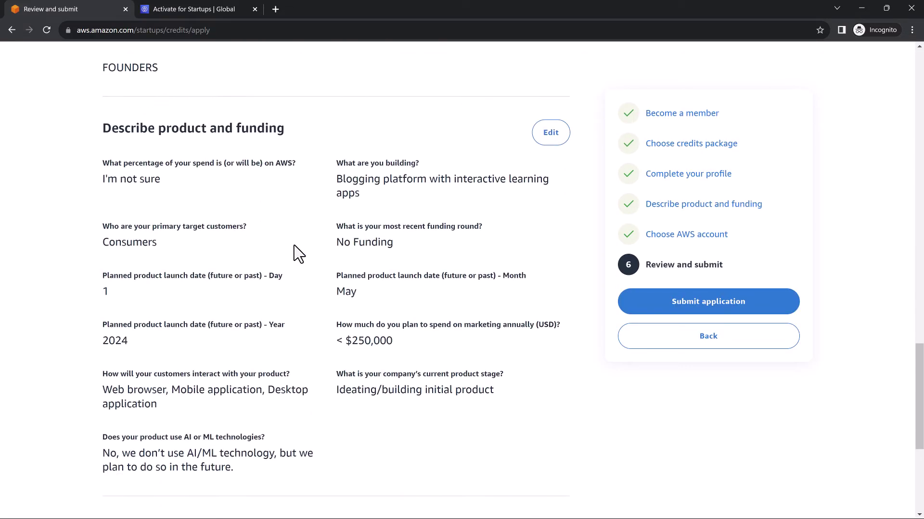
scroll(298, 254, down, 2)
scroll(298, 254, up, 1)
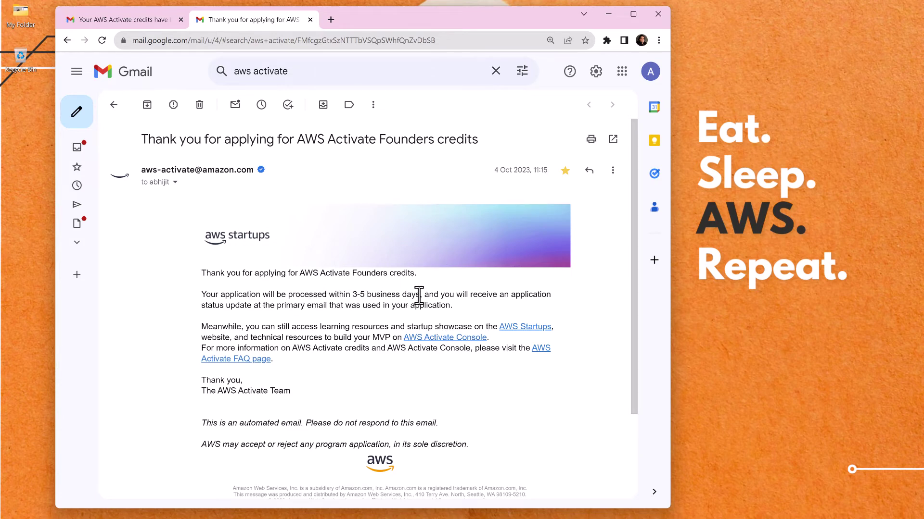
Read the confirmation and approval emails, noting the 3-5 business day processing time
drag(419, 294, 291, 295)
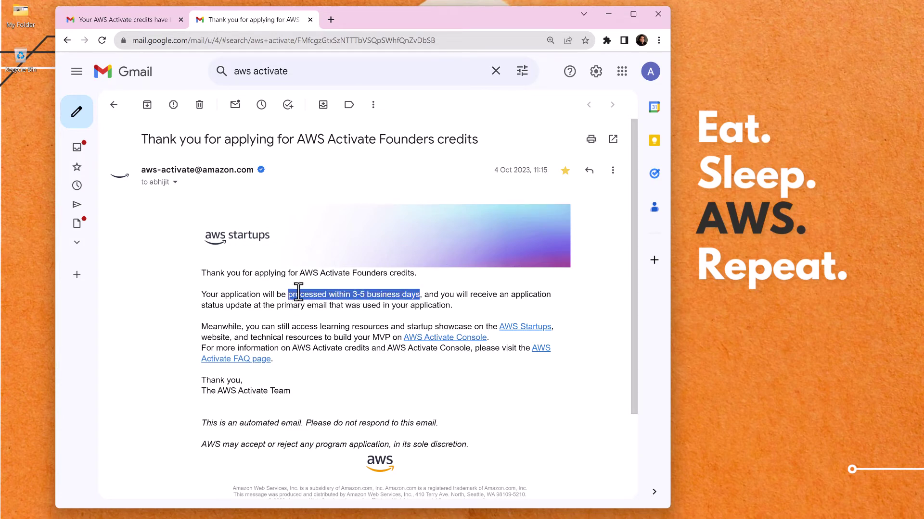
key(ctrl+shift+Tab)
drag(417, 139, 130, 150)
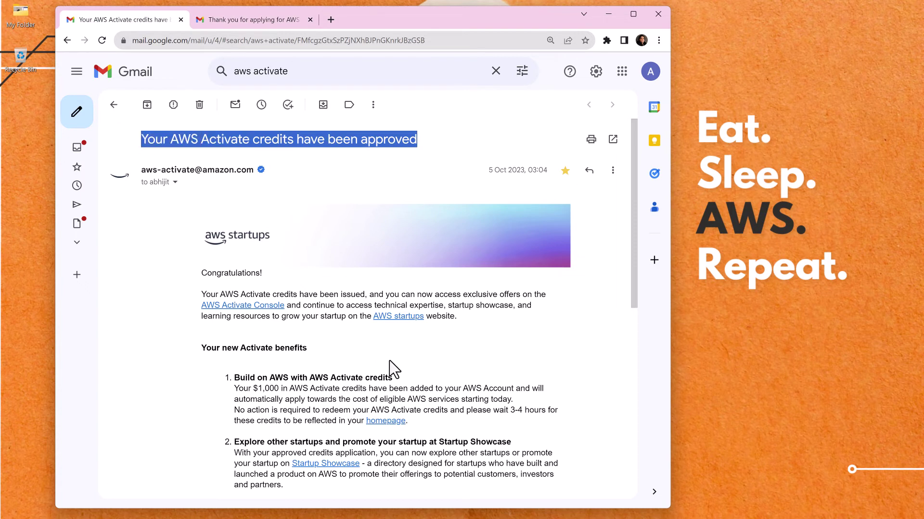
click(447, 364)
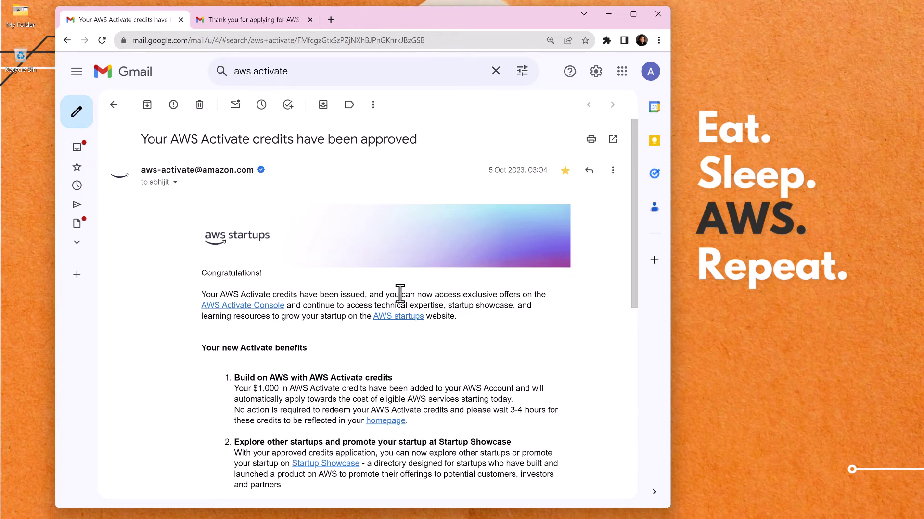
drag(401, 294, 300, 303)
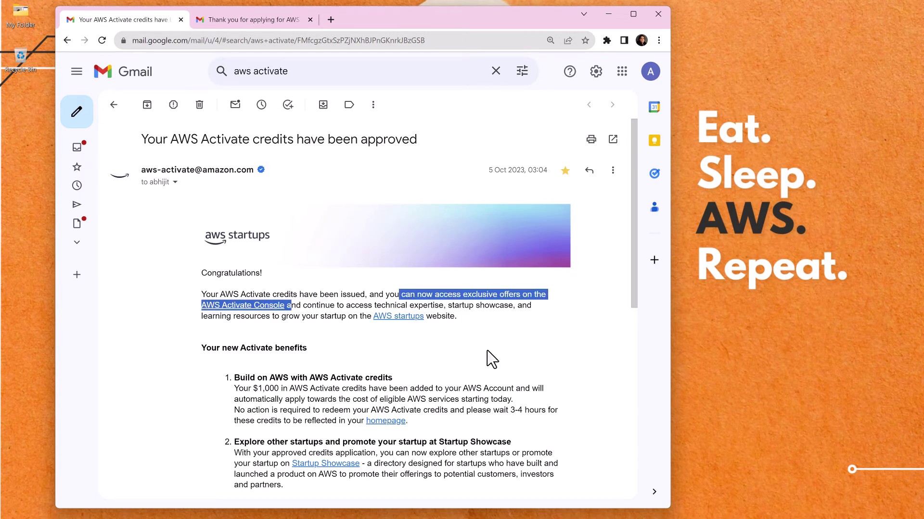
click(493, 361)
scroll(426, 292, down, 2)
drag(233, 226, 463, 226)
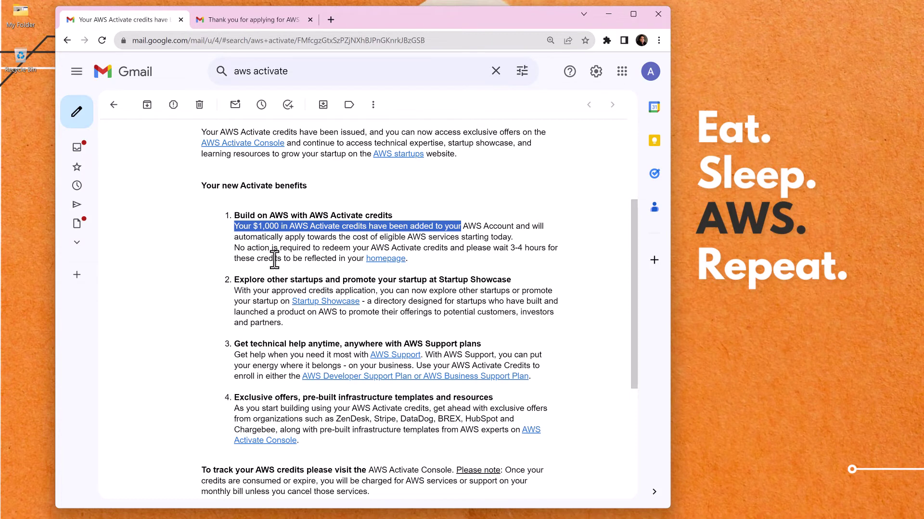
Note the 3-4 hours waiting time, open the linked startups homepage, and return to the email
click(469, 266)
drag(234, 248, 554, 248)
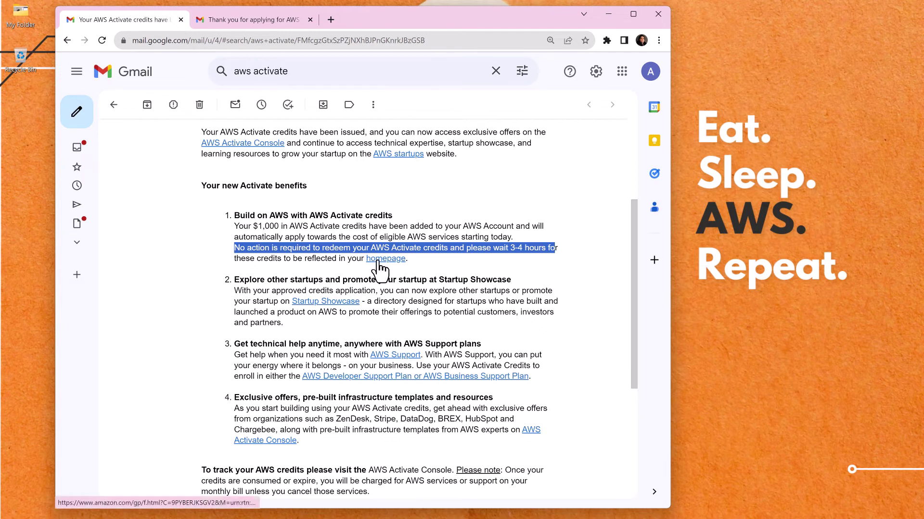
click(253, 292)
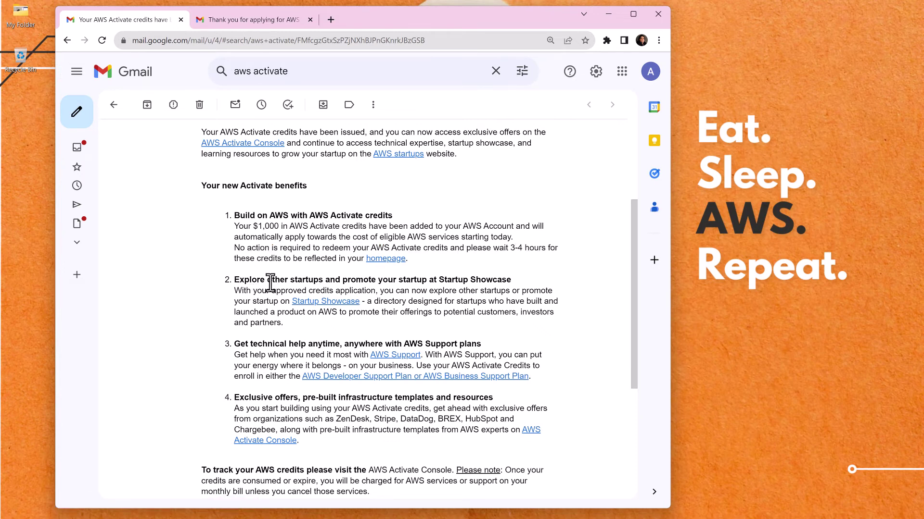
click(390, 258)
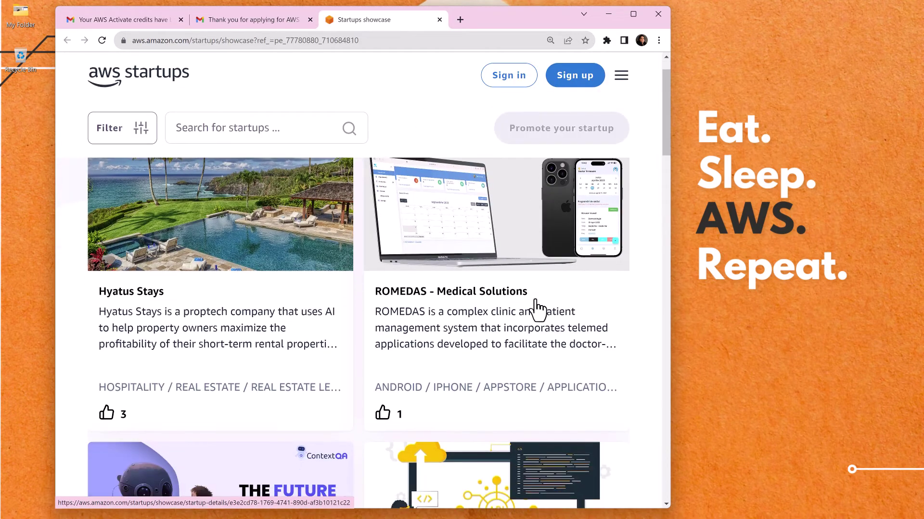
scroll(532, 309, down, 2)
scroll(537, 309, down, 3)
key(ctrl+1)
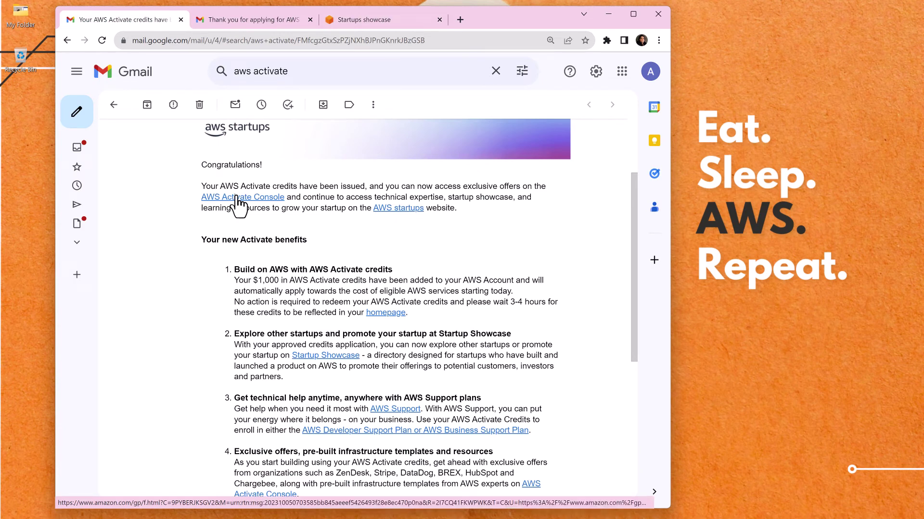
Open the Activate Console, confirm $1,000 credits expire Oct 31, 2025, and request expert guidance
click(239, 202)
click(633, 14)
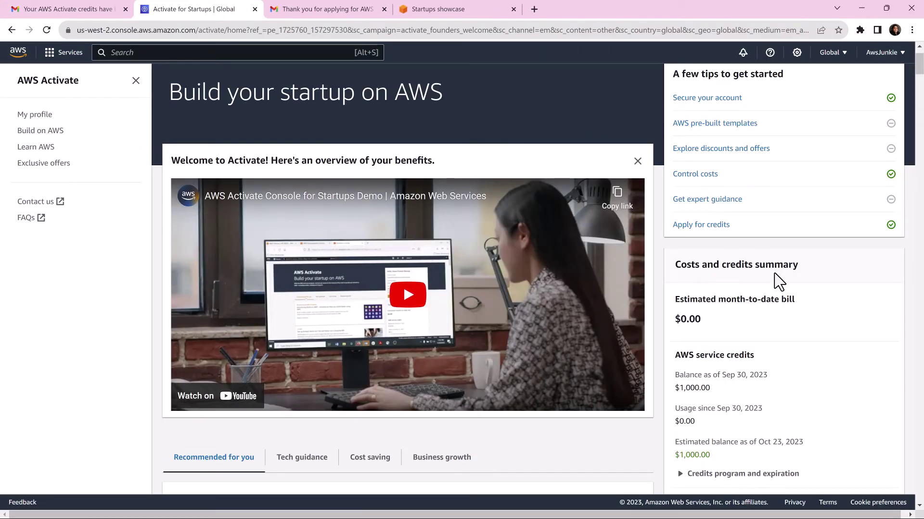
scroll(693, 372, down, 2)
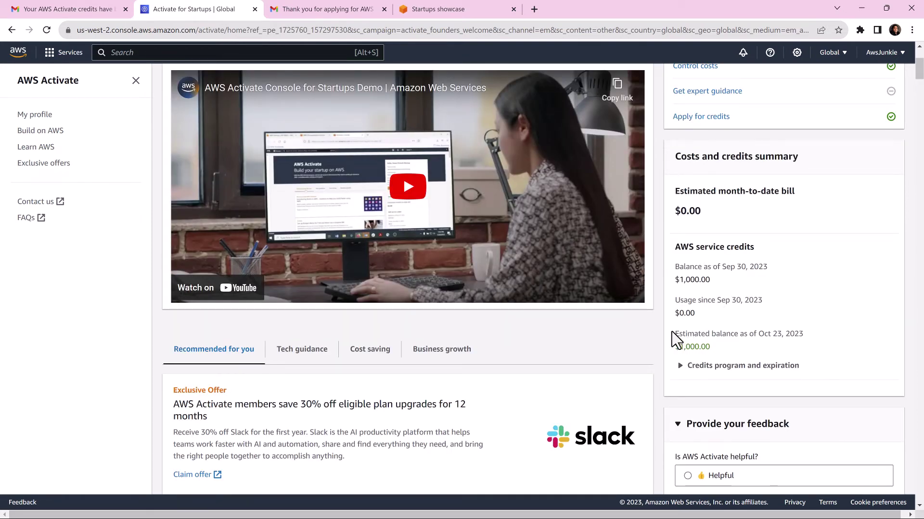
click(787, 365)
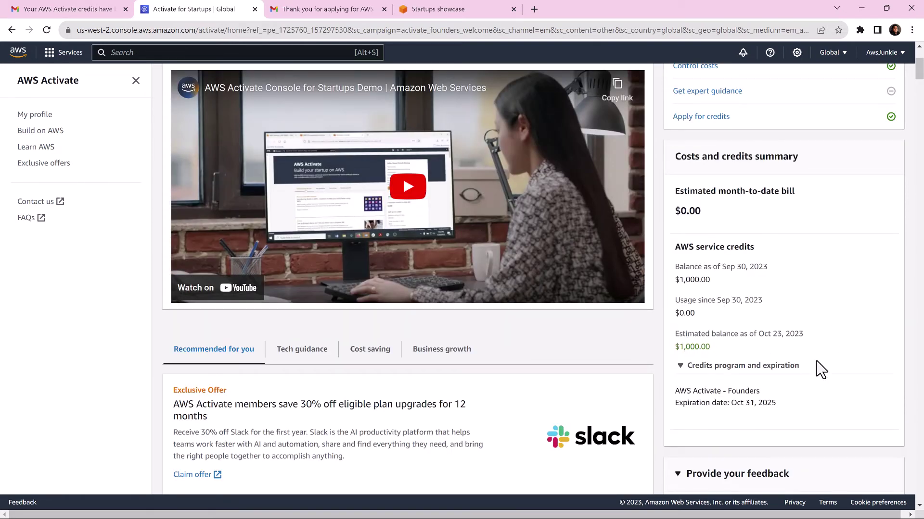
drag(779, 404, 679, 403)
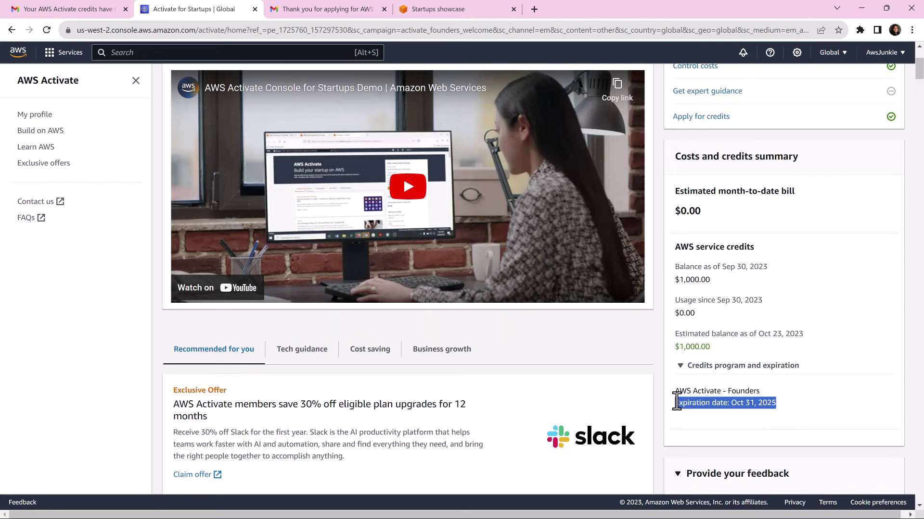
click(794, 404)
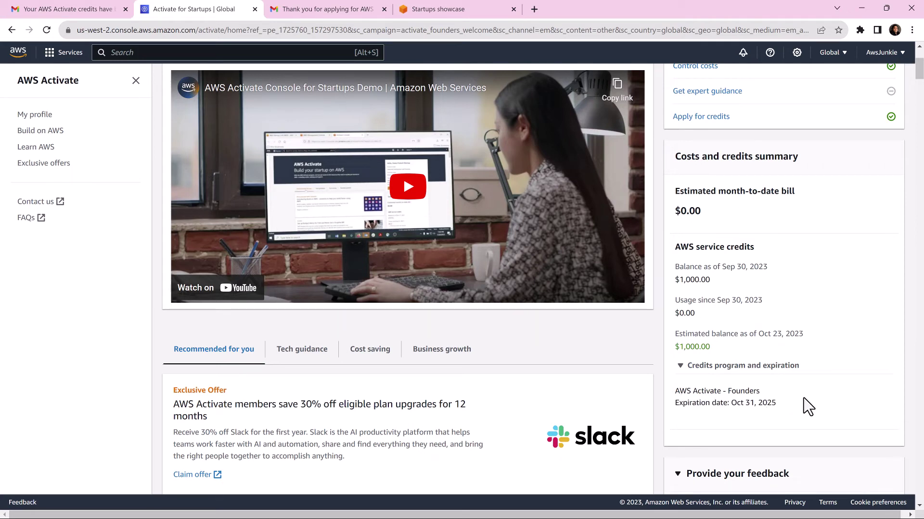
scroll(845, 333, up, 3)
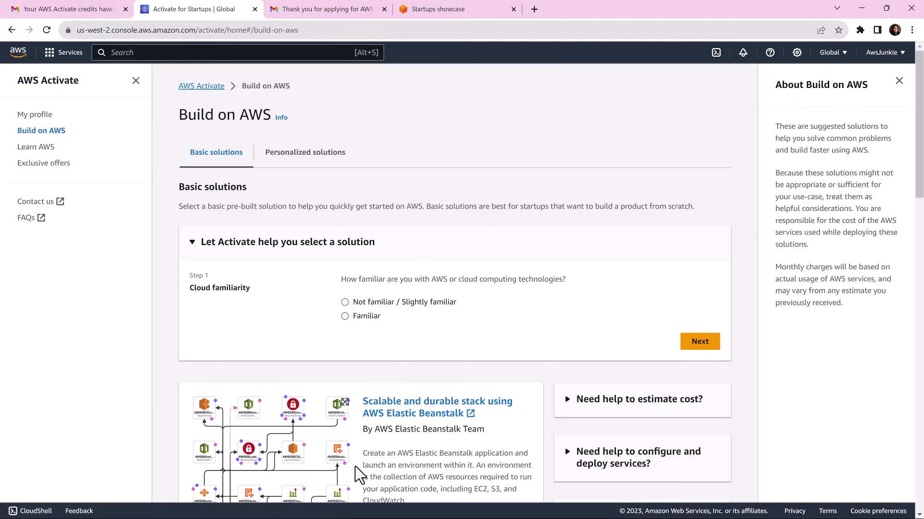
scroll(374, 383, down, 4)
scroll(379, 381, down, 2)
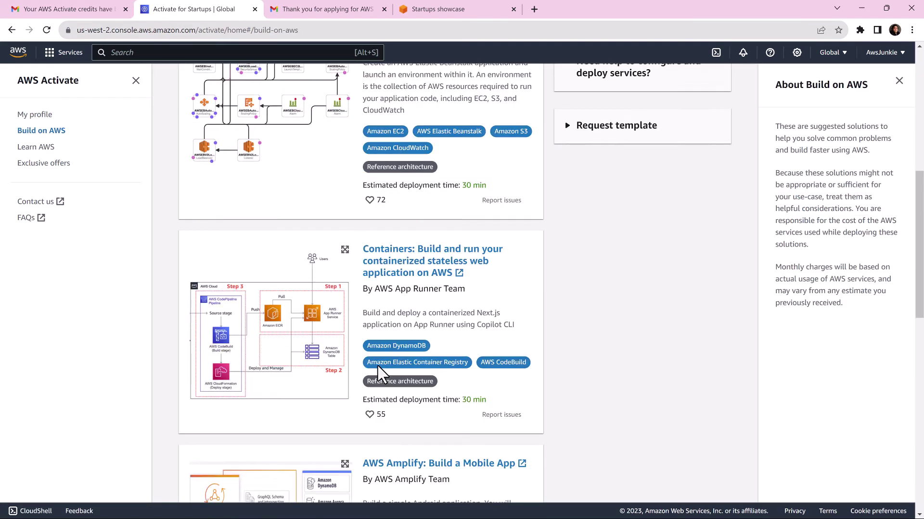
scroll(379, 371, down, 3)
scroll(378, 347, up, 4)
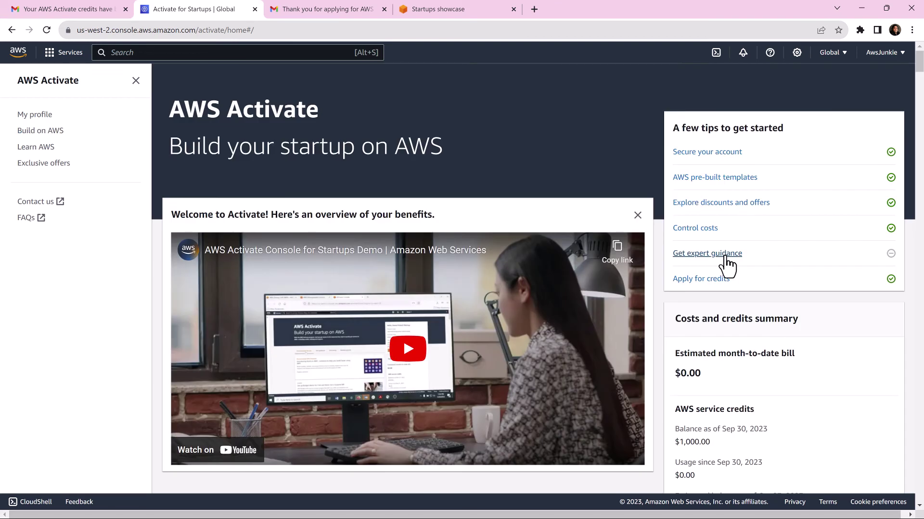
click(726, 261)
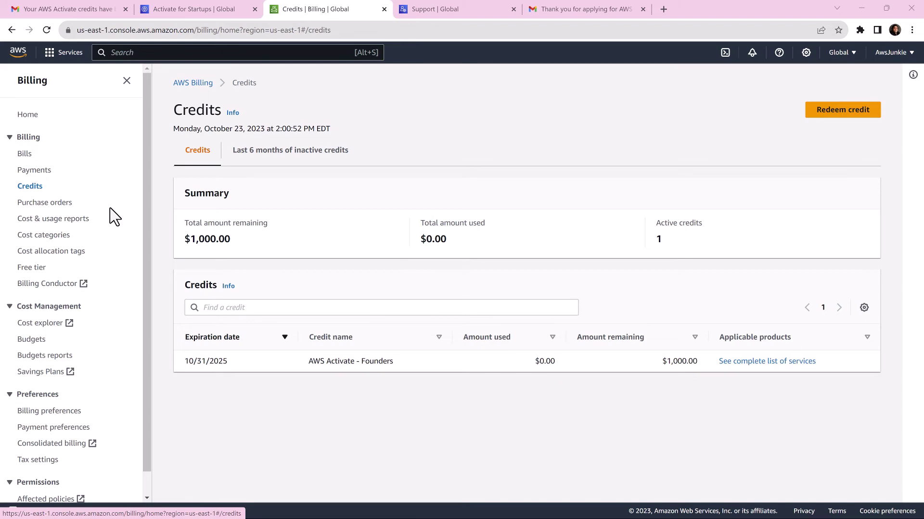
Inspect the AWS Activate - Founders credit and its complete list of eligible services
triple_click(322, 363)
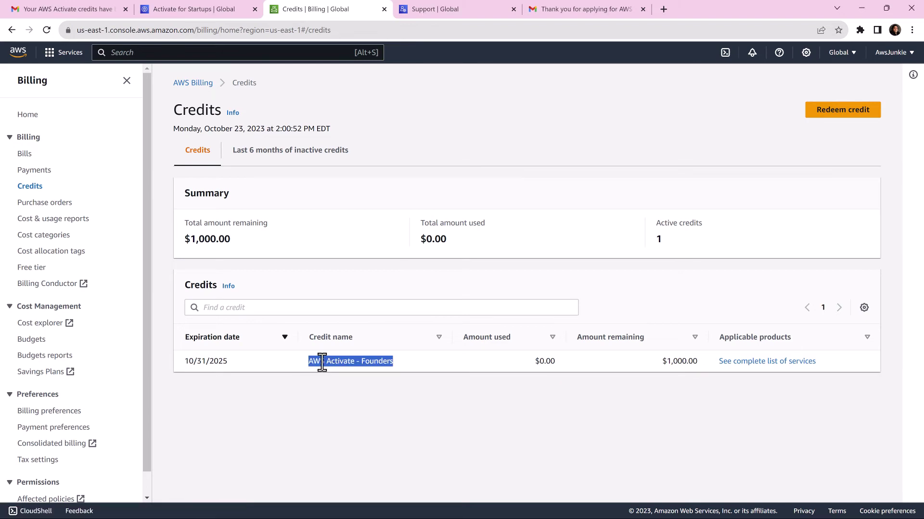
click(772, 364)
scroll(498, 271, down, 2)
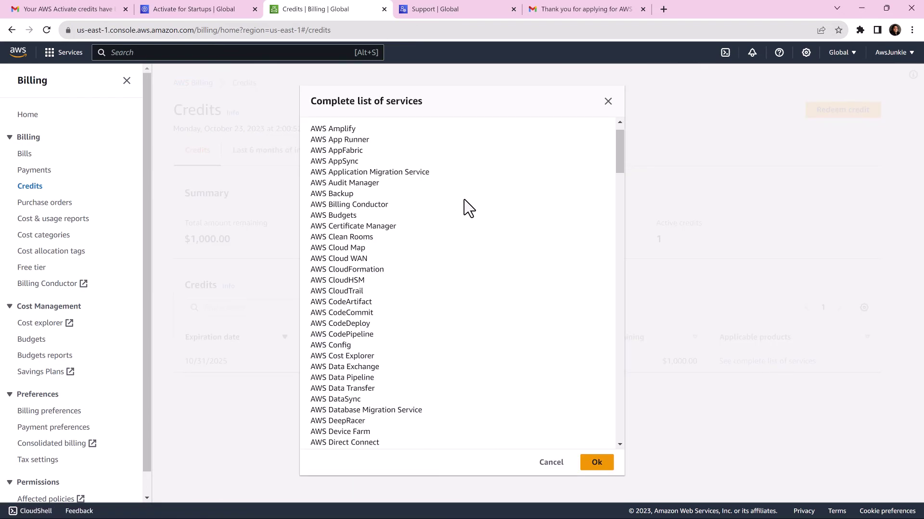
scroll(466, 207, down, 5)
scroll(476, 241, down, 5)
scroll(483, 243, down, 5)
scroll(498, 260, down, 5)
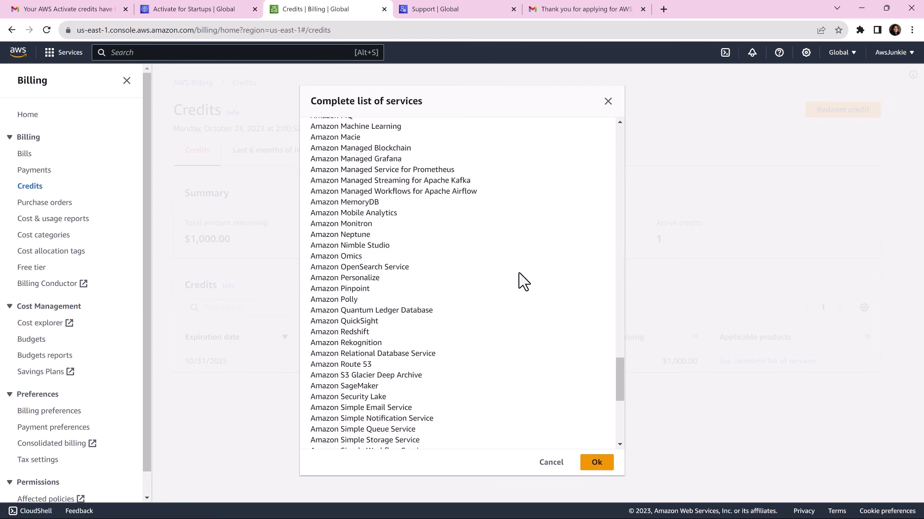
scroll(534, 331, down, 5)
scroll(548, 382, down, 2)
click(596, 465)
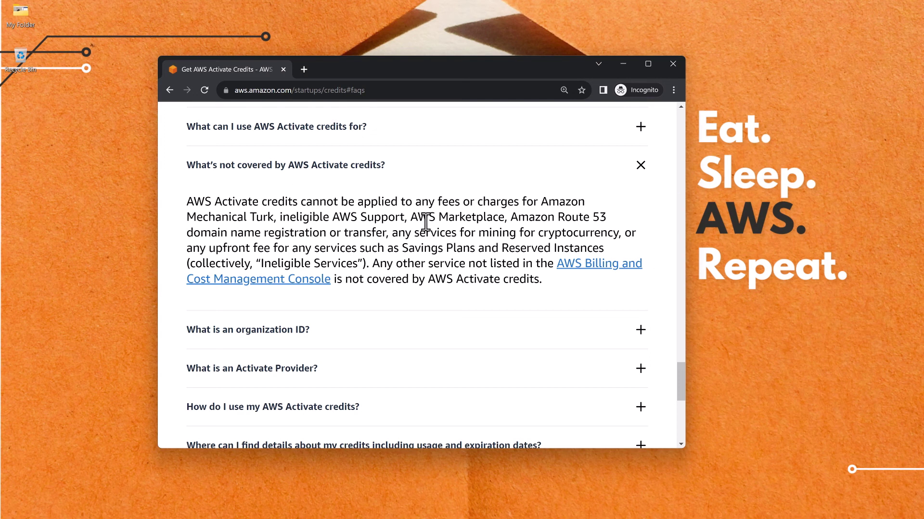
drag(427, 217, 485, 218)
click(461, 232)
drag(186, 233, 395, 237)
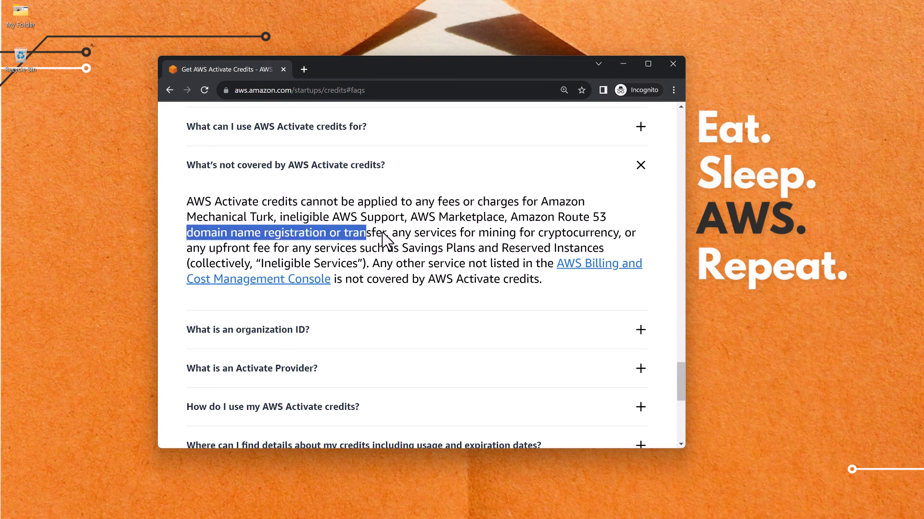
click(456, 231)
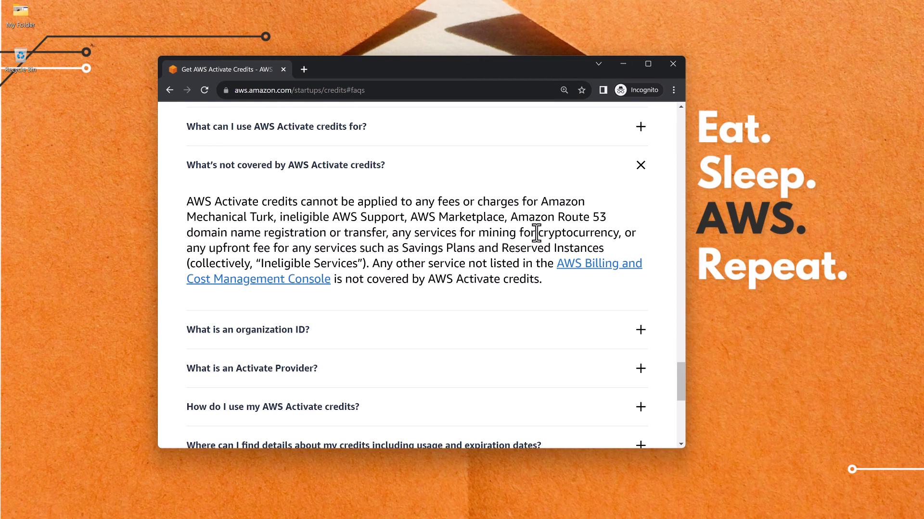
drag(457, 233, 615, 229)
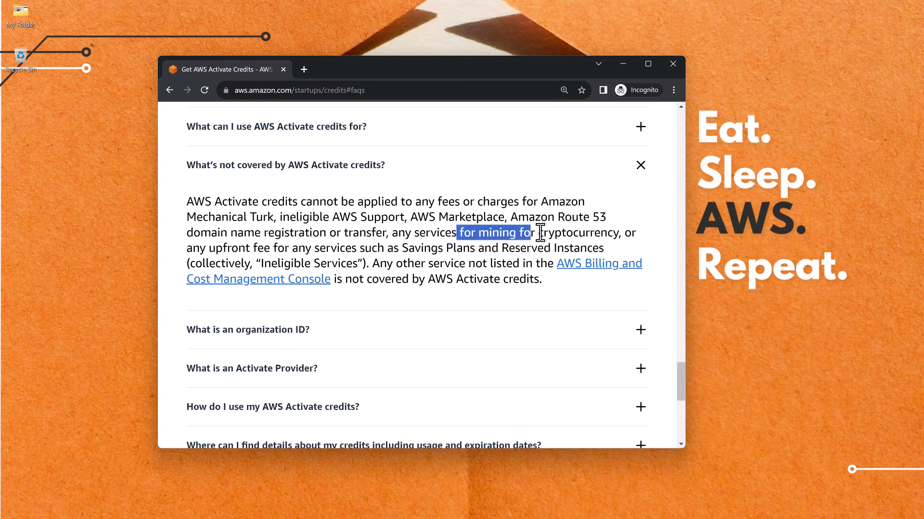
click(393, 254)
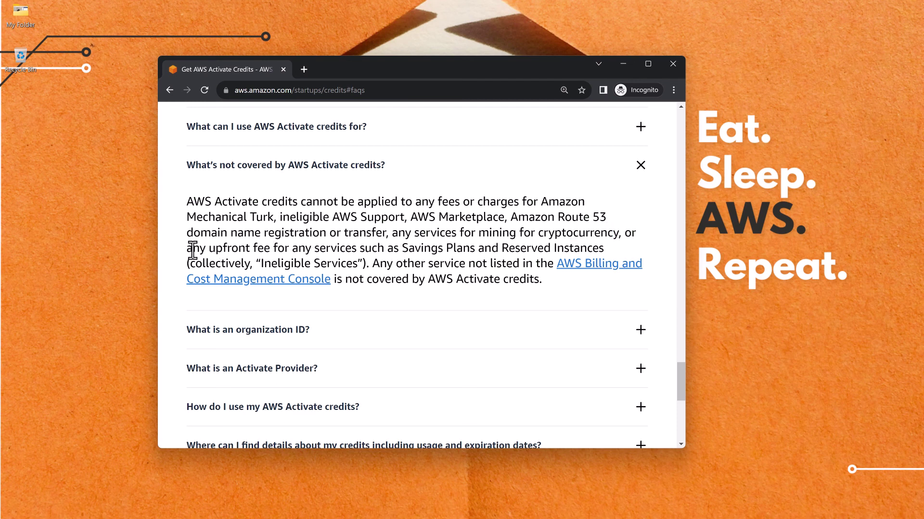
drag(188, 249, 597, 250)
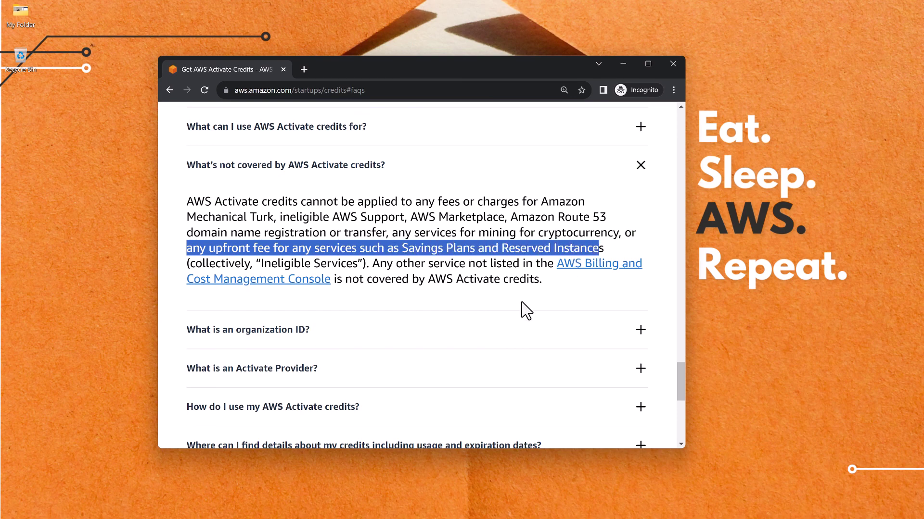
click(473, 282)
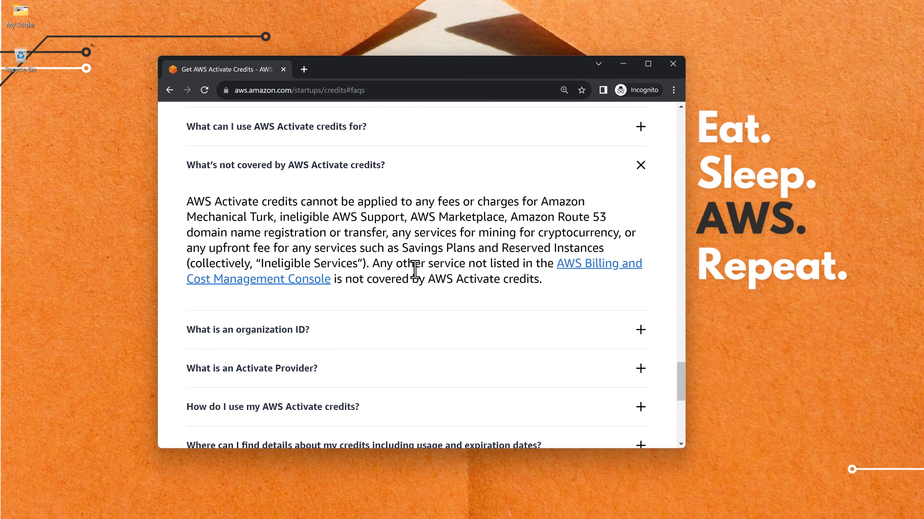